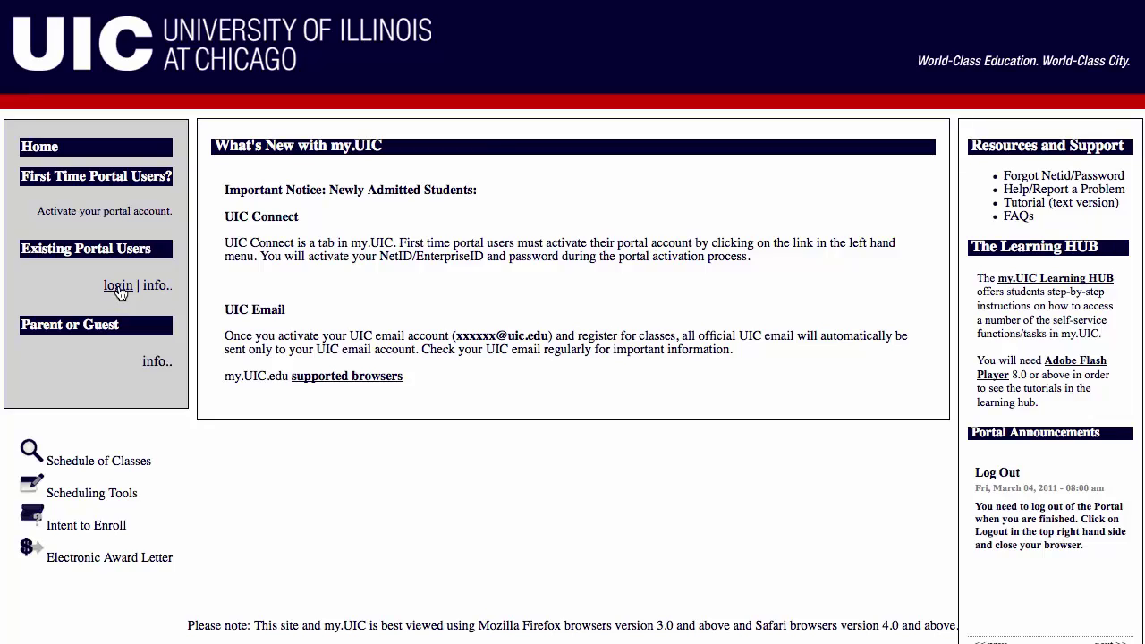
Sign in to my.UIC with the NetID password and go to the Academics teaching page
{"action": "left_click", "coordinate": [119, 287]}
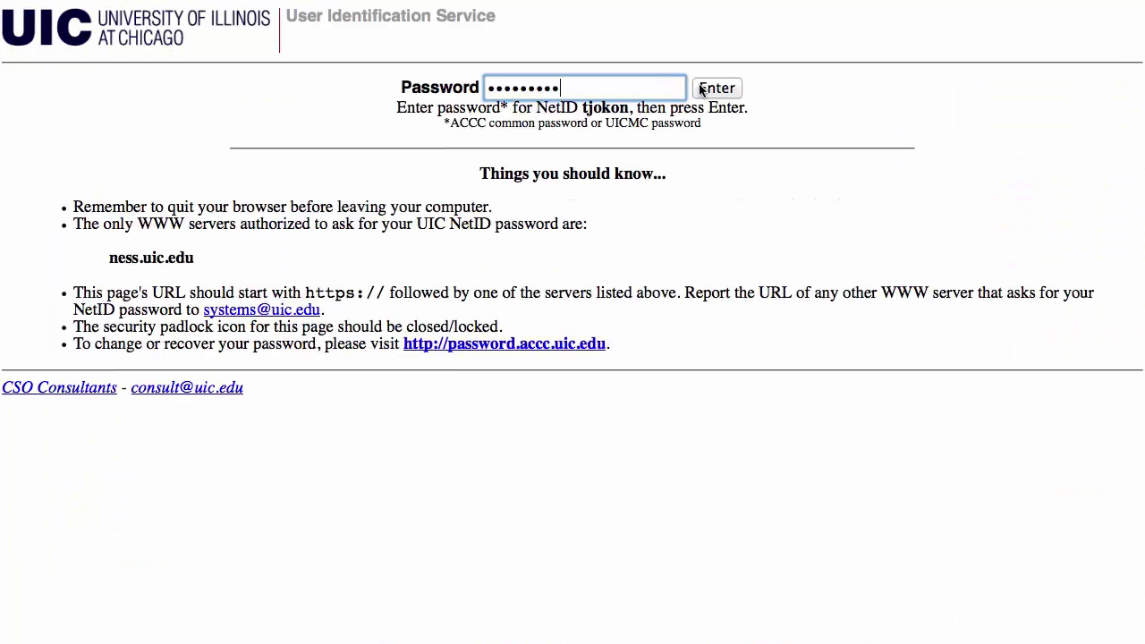
{"action": "left_click", "coordinate": [703, 90]}
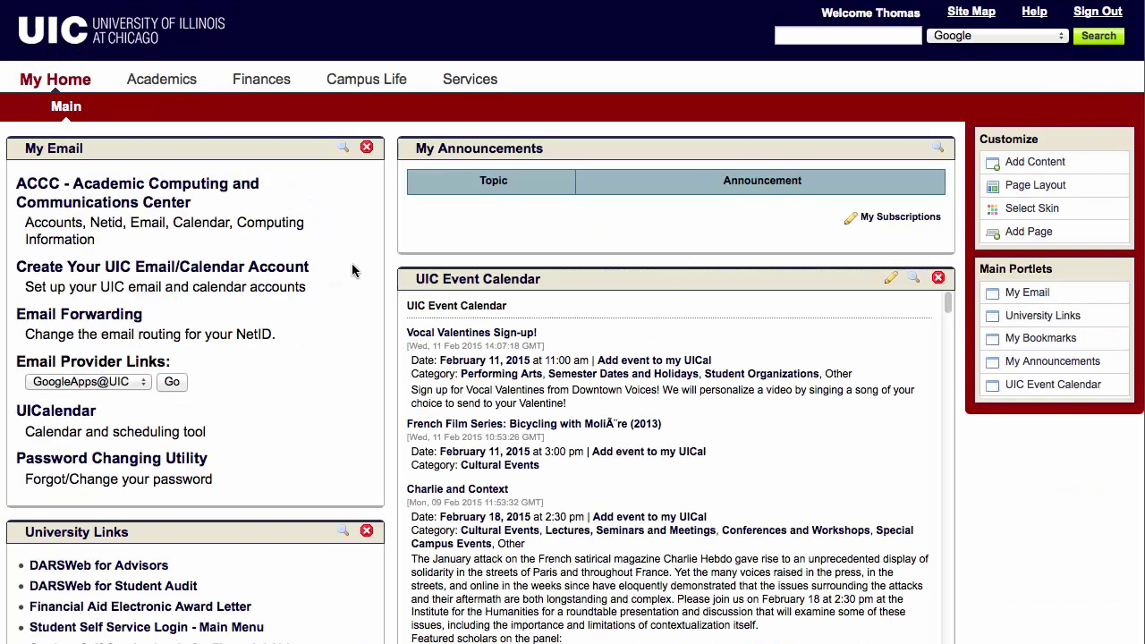
{"action": "left_click", "coordinate": [165, 80]}
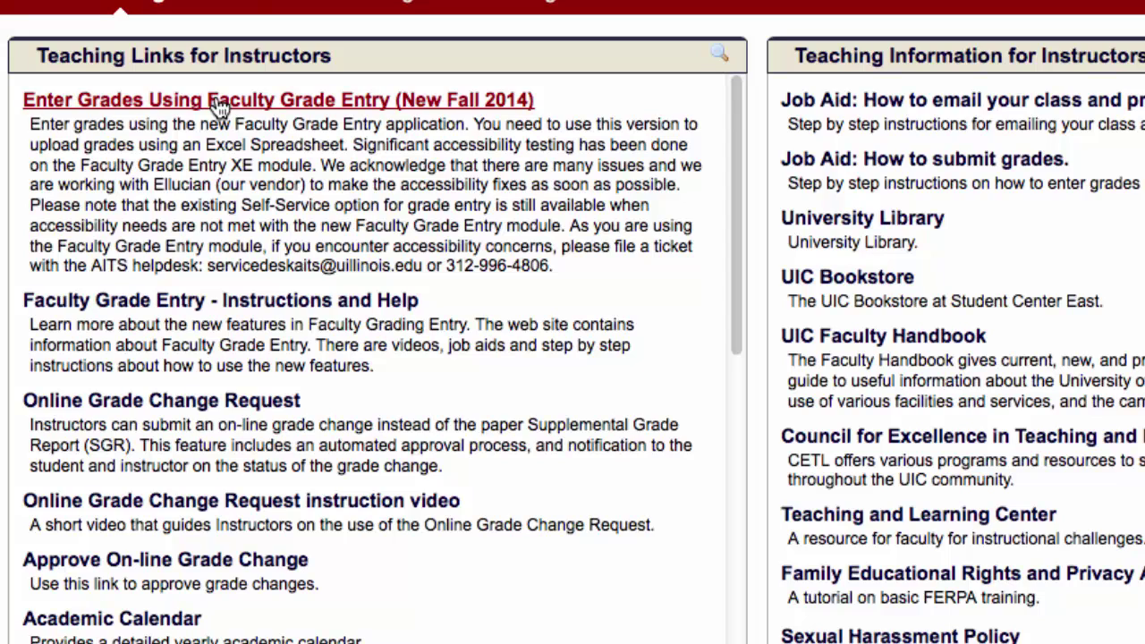
Launch Faculty Grade Entry on the Final Grades tab with the Getting Started panel collapsed
{"action": "left_click", "coordinate": [221, 105]}
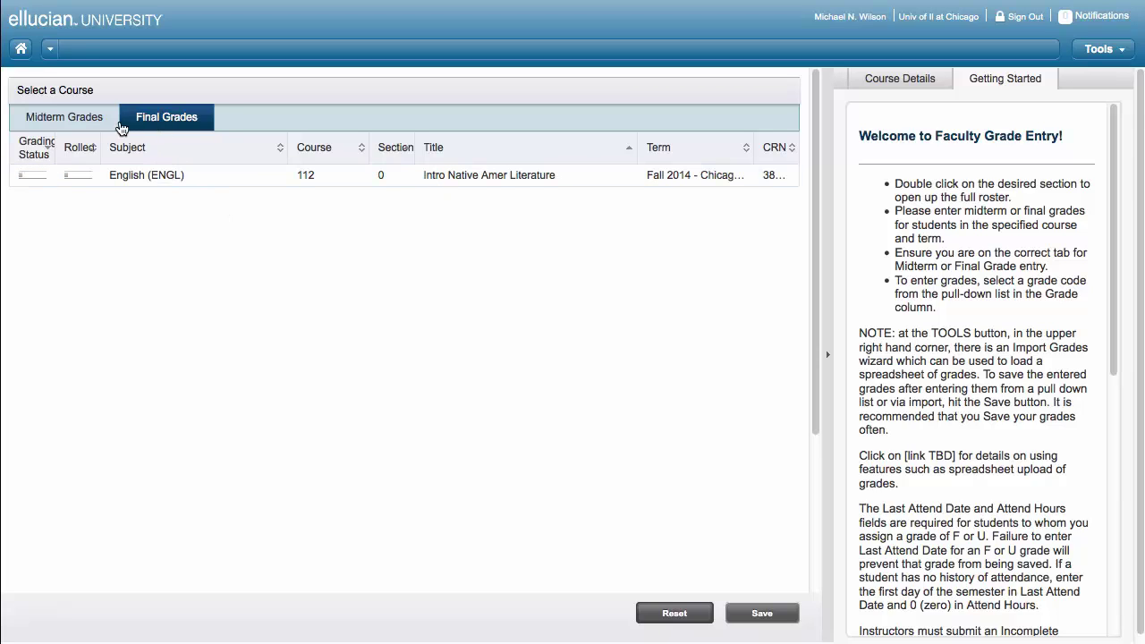
{"action": "left_click", "coordinate": [81, 125]}
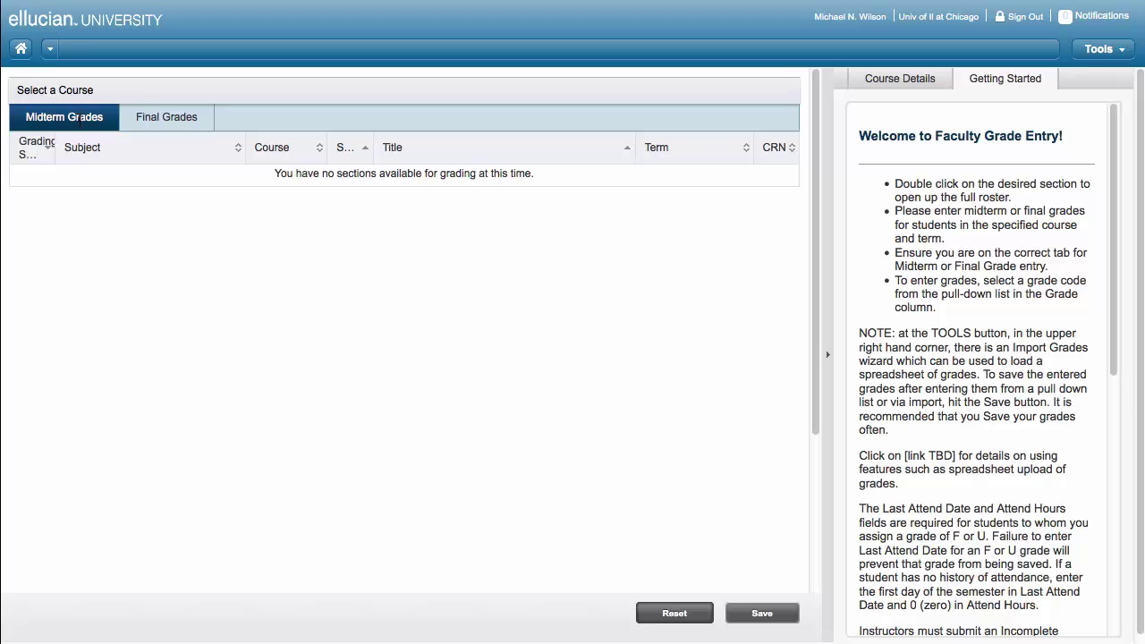
{"action": "left_click", "coordinate": [179, 123]}
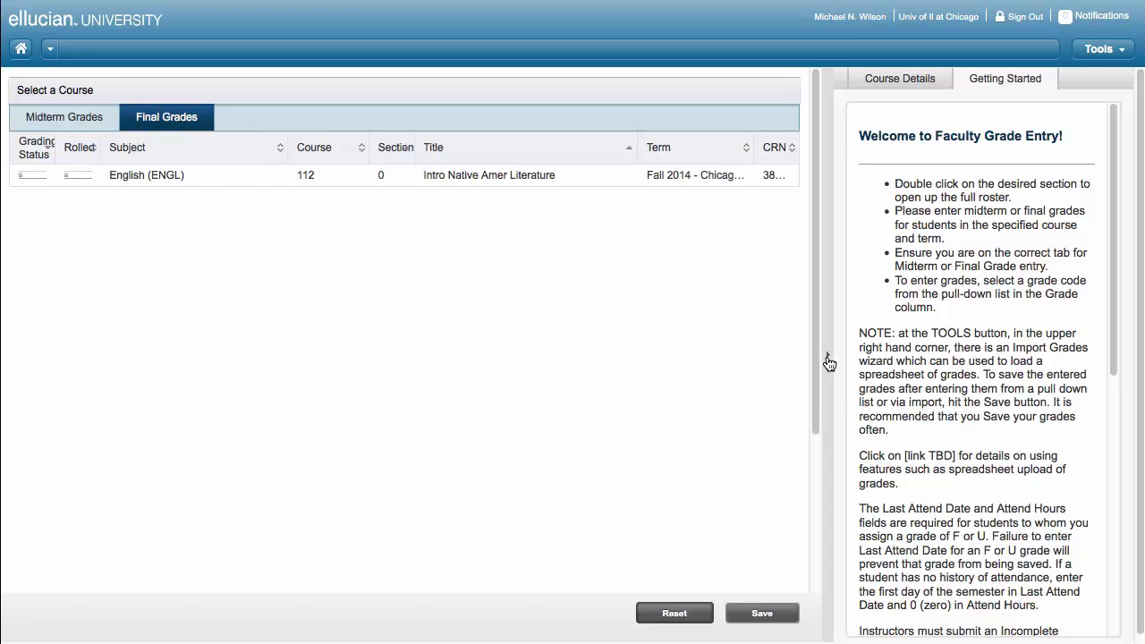
{"action": "left_click", "coordinate": [828, 362]}
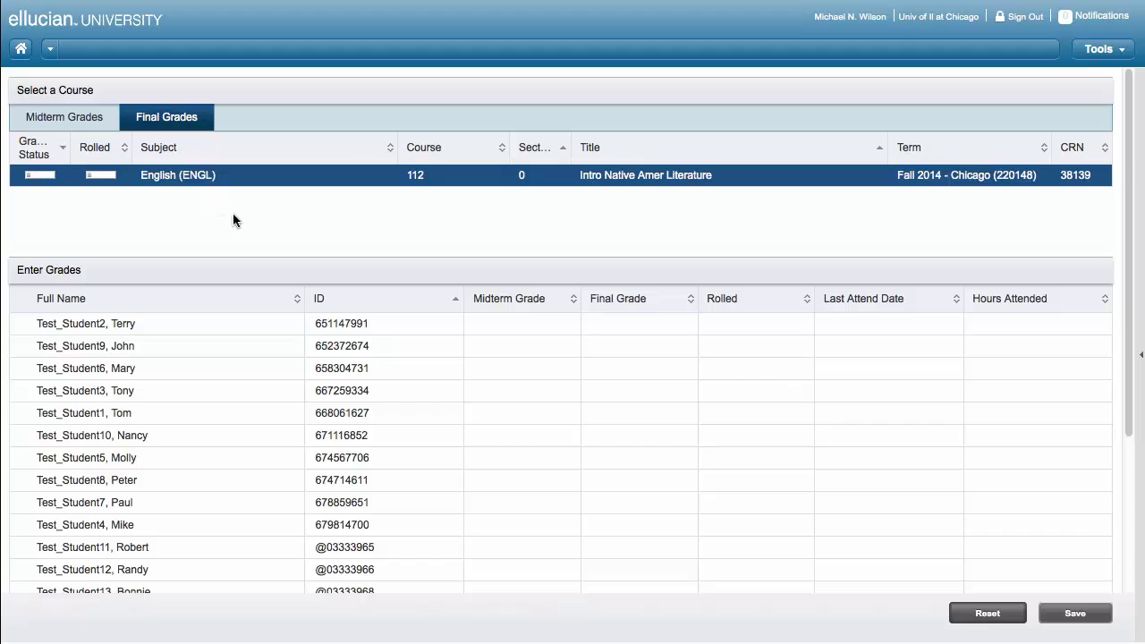
Expand the Course Details panel beside the English 112 roster
{"action": "left_click", "coordinate": [456, 454]}
{"action": "scroll", "coordinate": [455, 443], "scroll_direction": "down", "scroll_amount": 5}
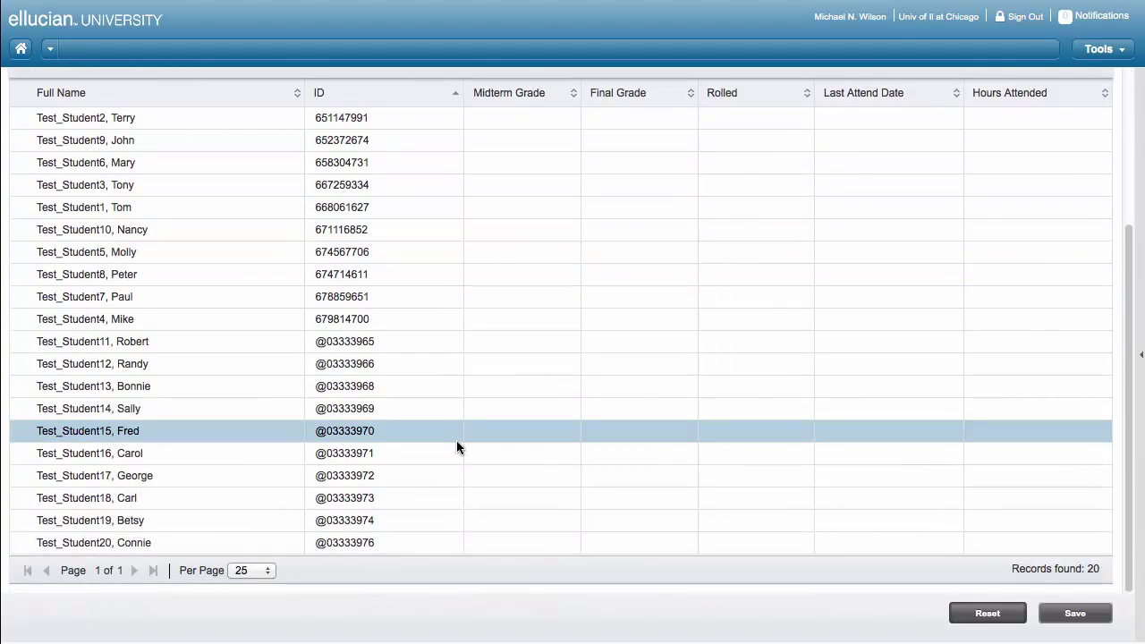
{"action": "left_click", "coordinate": [1140, 356]}
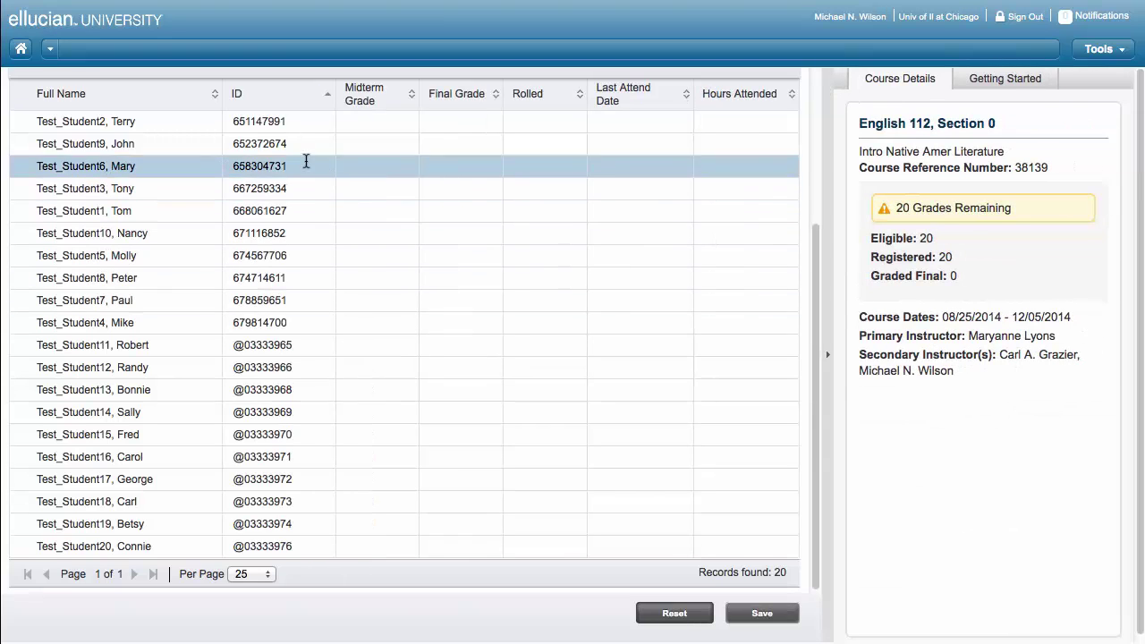
Sort the roster by Full Name, then by ID, and show 50 students per page
{"action": "left_click", "coordinate": [132, 100]}
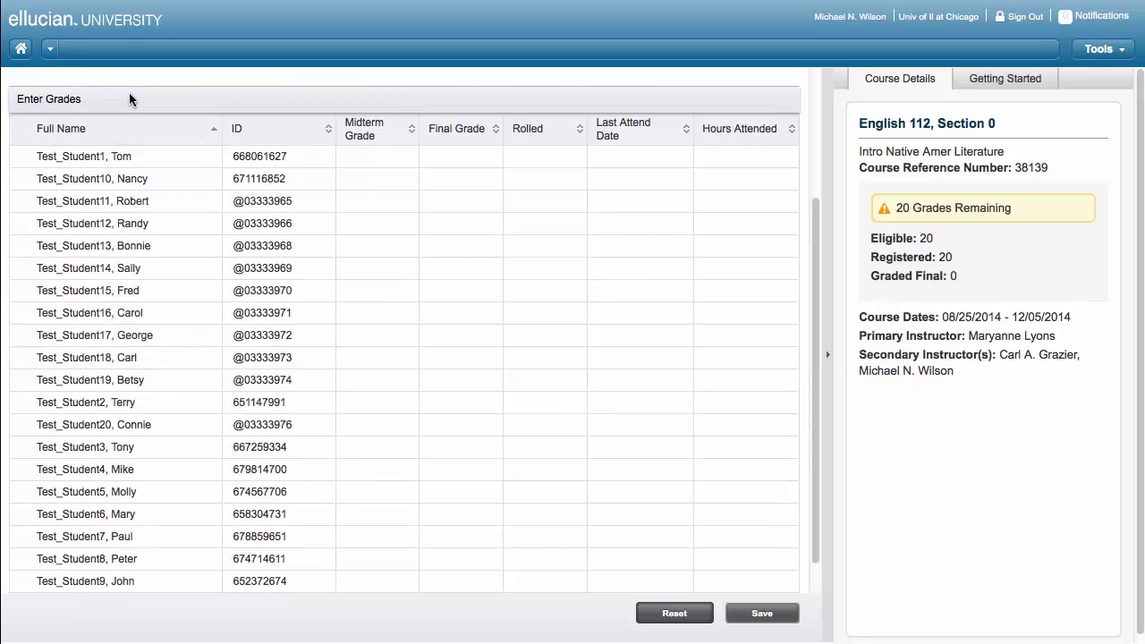
{"action": "left_click", "coordinate": [289, 135]}
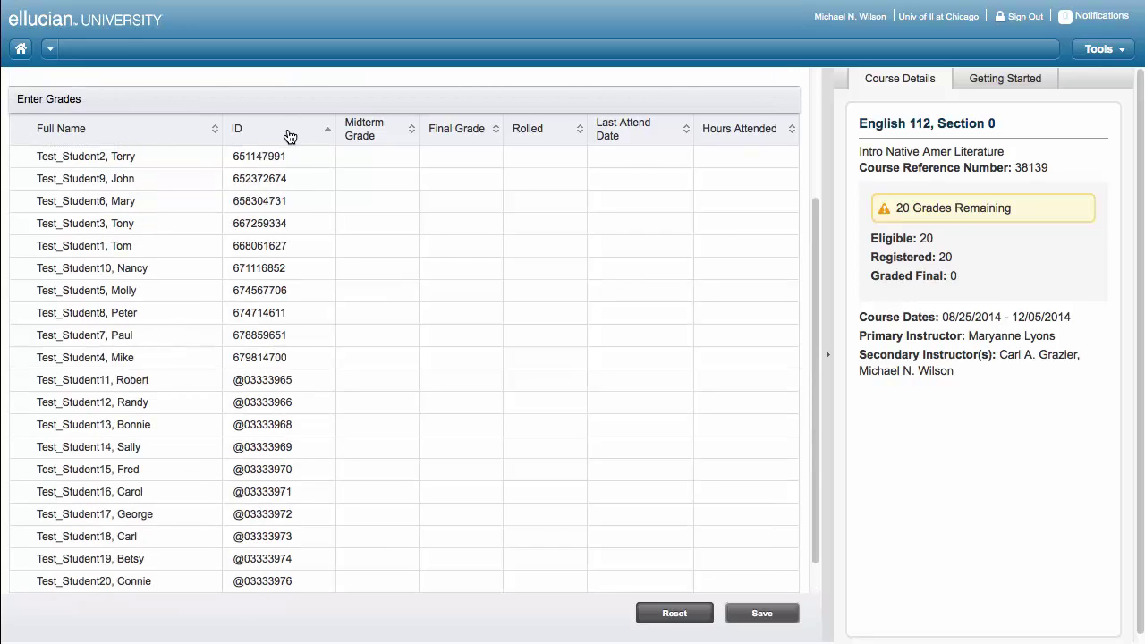
{"action": "scroll", "coordinate": [315, 259], "scroll_direction": "up", "scroll_amount": 1}
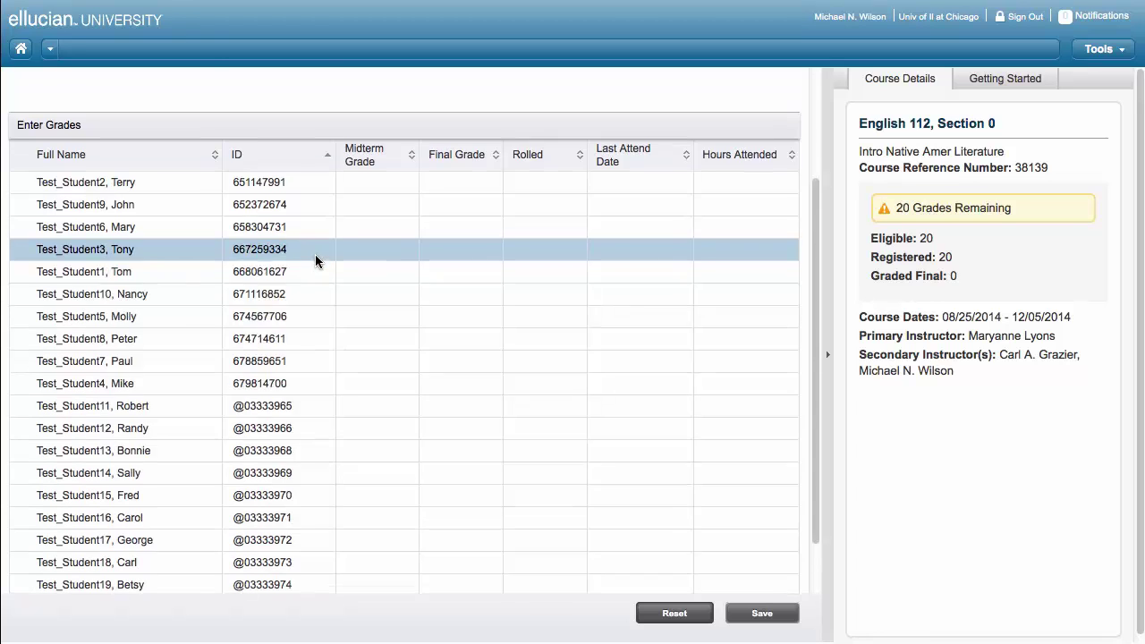
{"action": "scroll", "coordinate": [315, 264], "scroll_direction": "down", "scroll_amount": 3}
{"action": "left_click", "coordinate": [252, 572]}
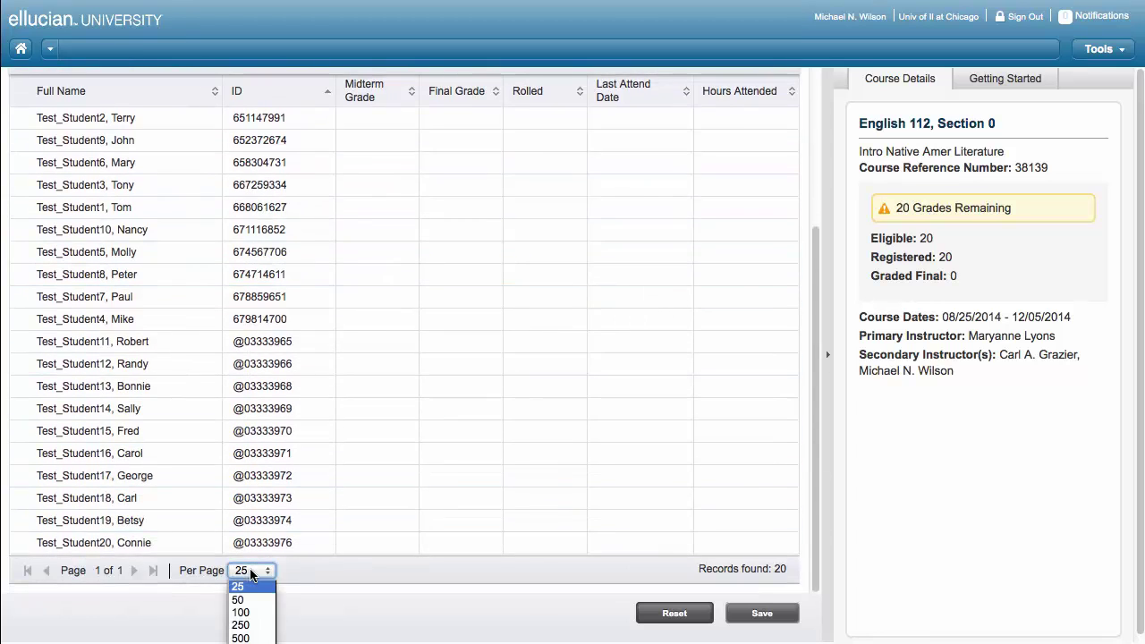
{"action": "left_click", "coordinate": [255, 602]}
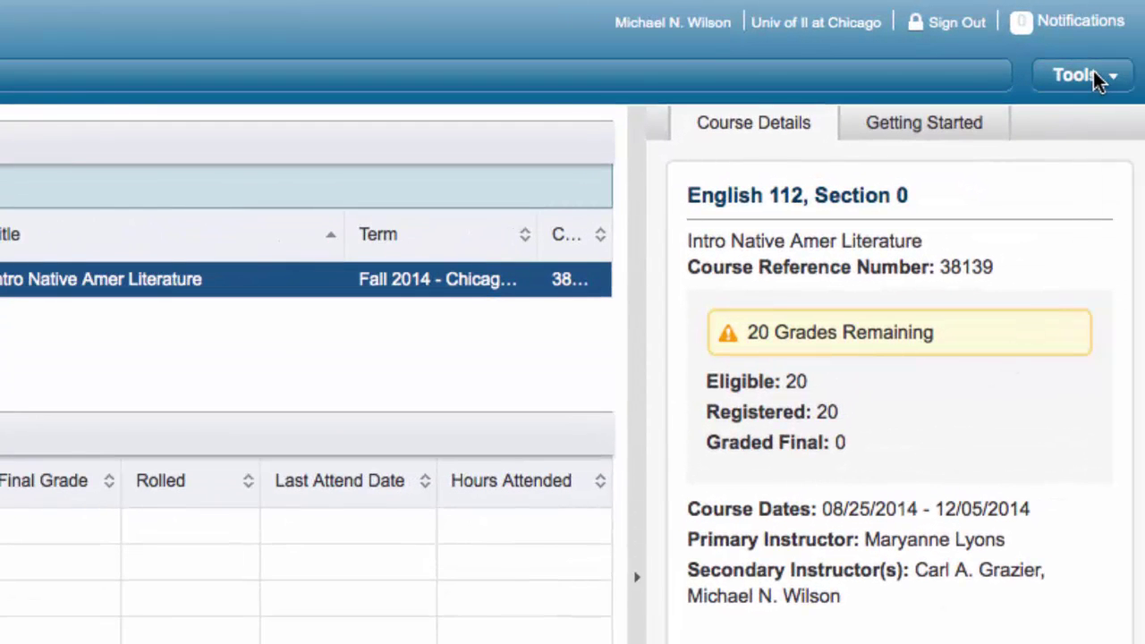
Start Import Grades and pick 220148_English_112_0_Template.xls from the Final Grades folder
{"action": "left_click", "coordinate": [1098, 81]}
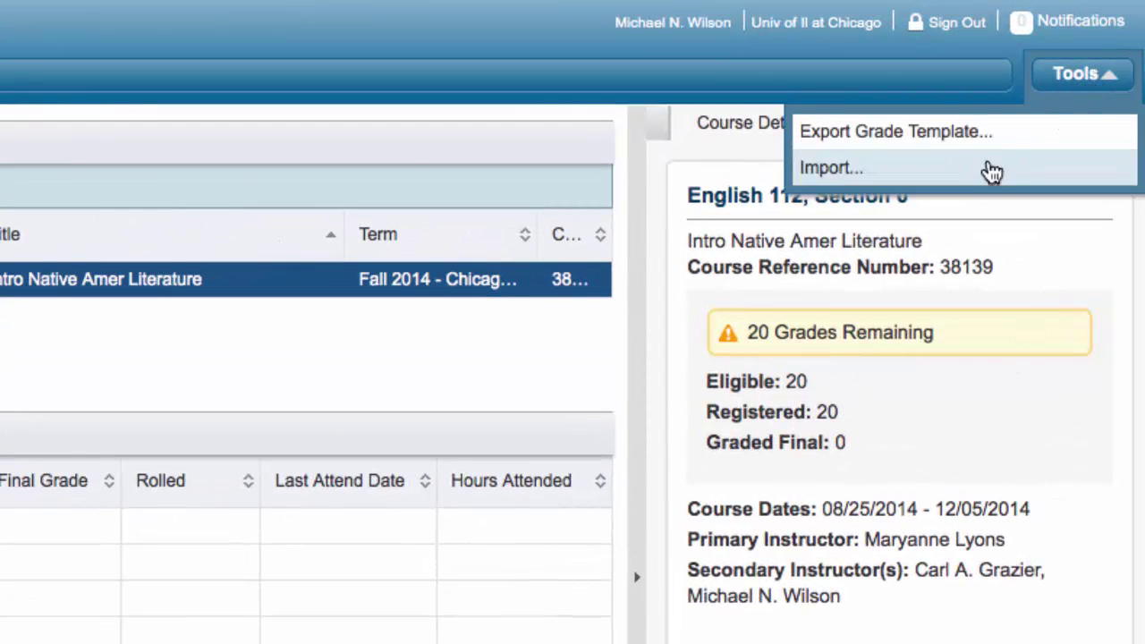
{"action": "left_click", "coordinate": [989, 175]}
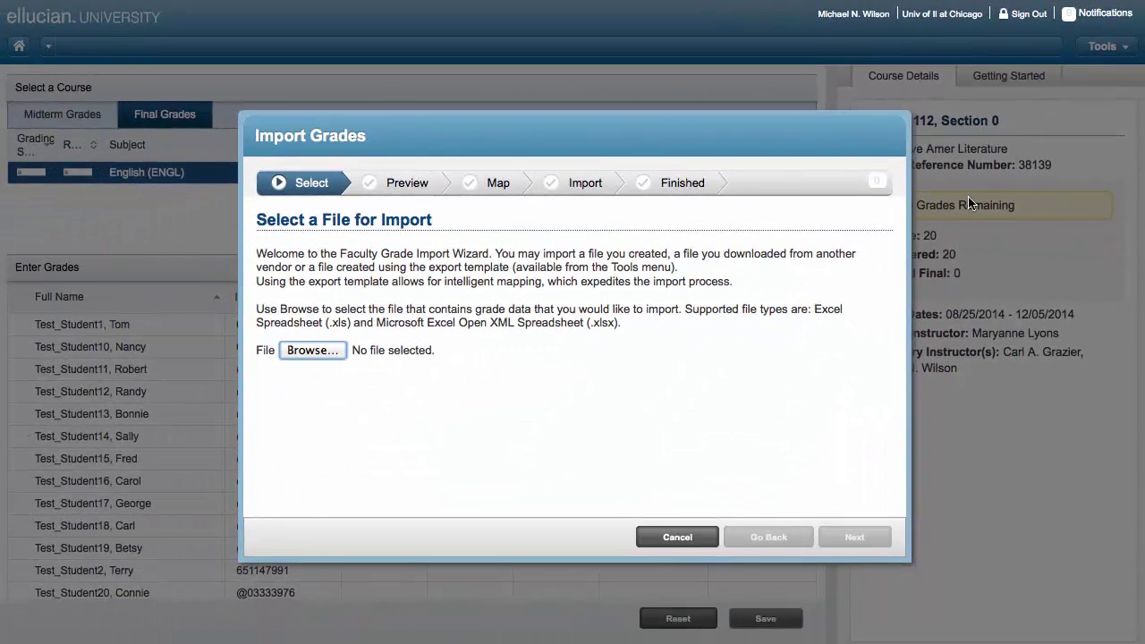
{"action": "left_click", "coordinate": [312, 352]}
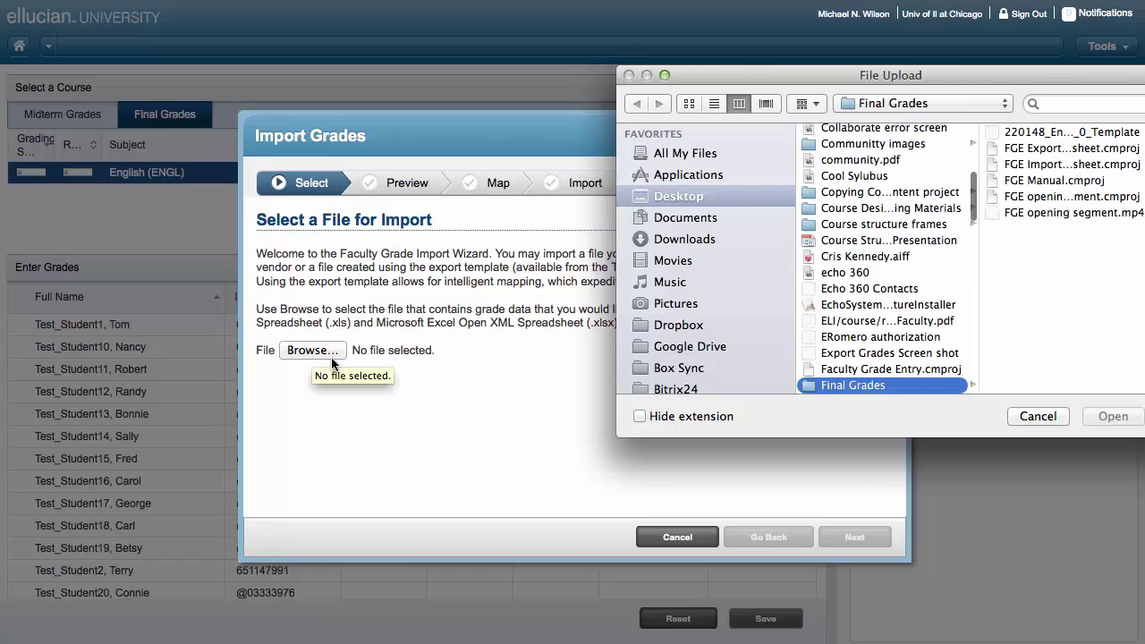
{"action": "left_click", "coordinate": [1072, 134]}
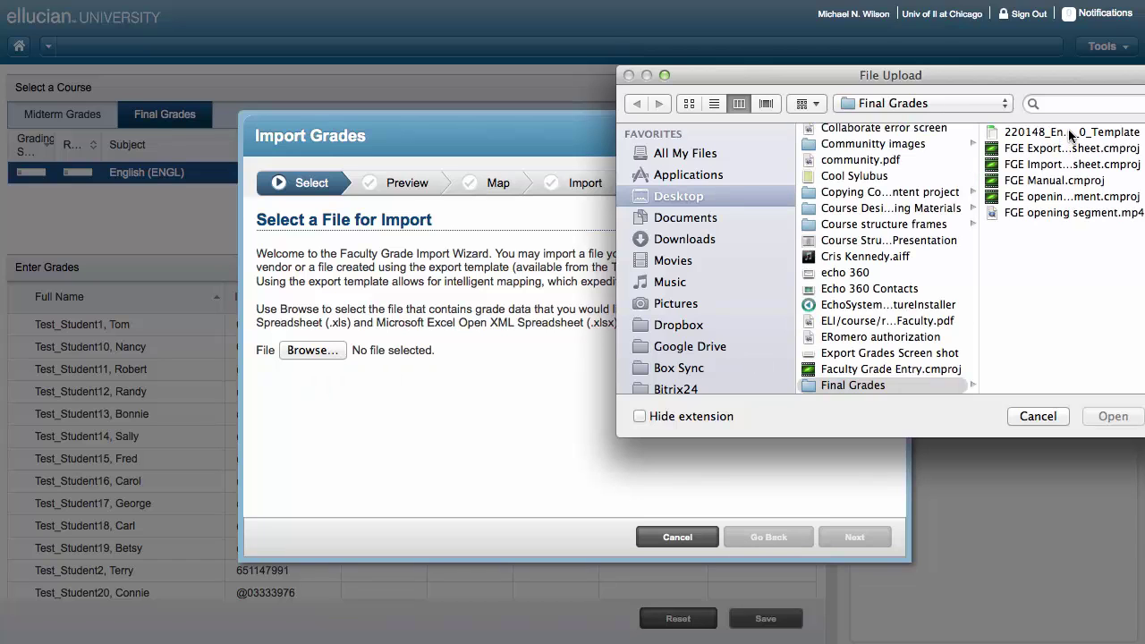
{"action": "left_click", "coordinate": [1072, 134]}
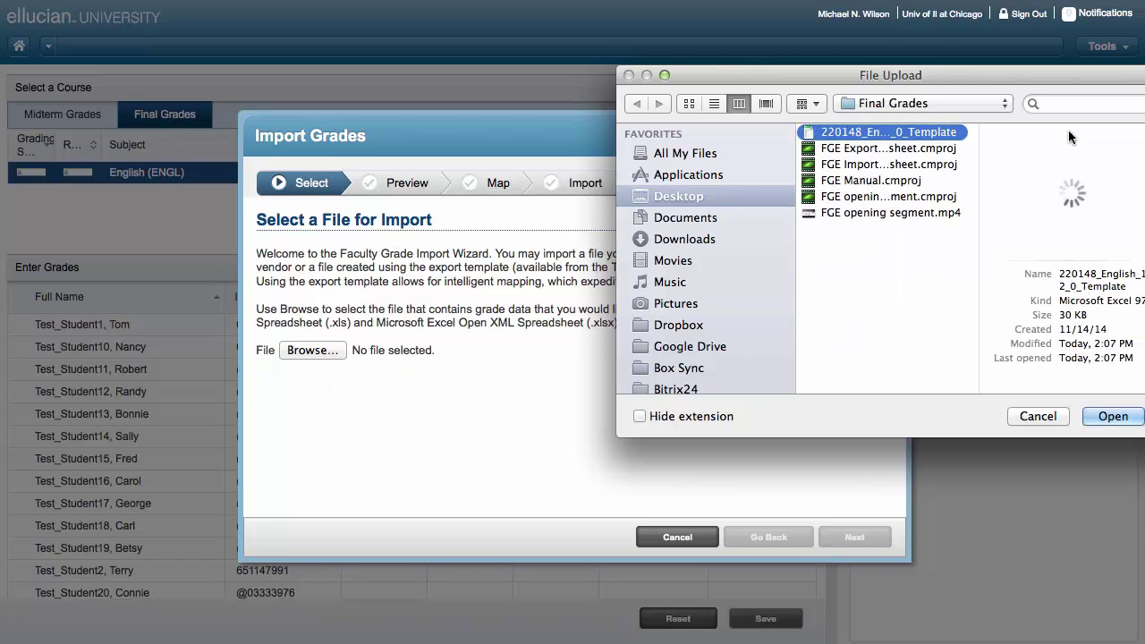
{"action": "left_click", "coordinate": [1115, 417]}
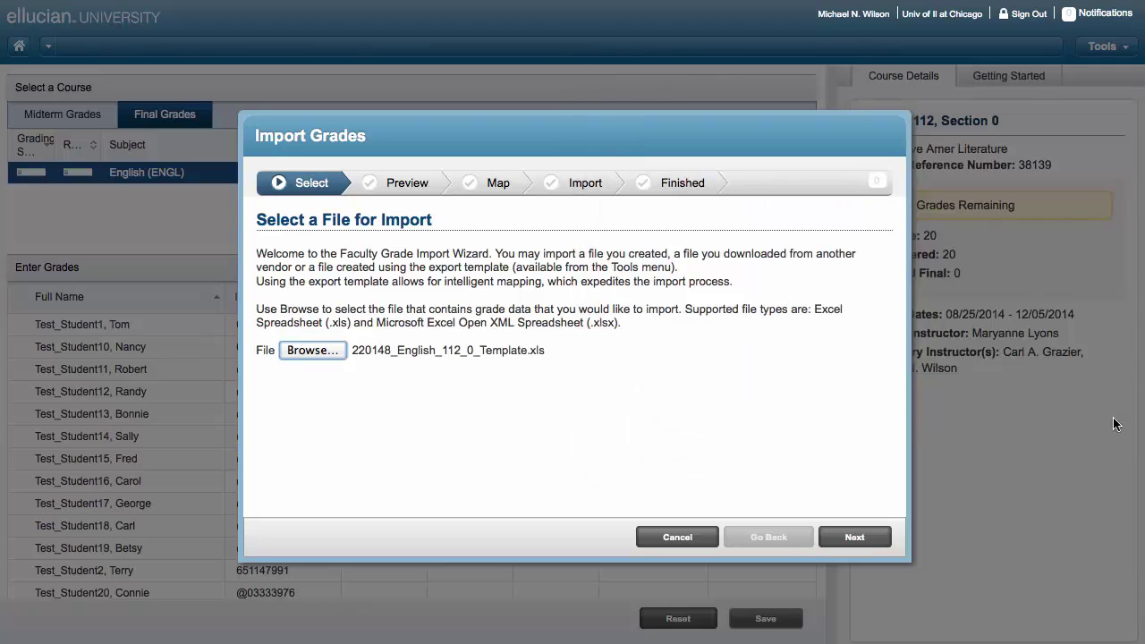
Preview the upload, map the UIN column to Student ID*, and continue to import review
{"action": "left_click", "coordinate": [866, 541]}
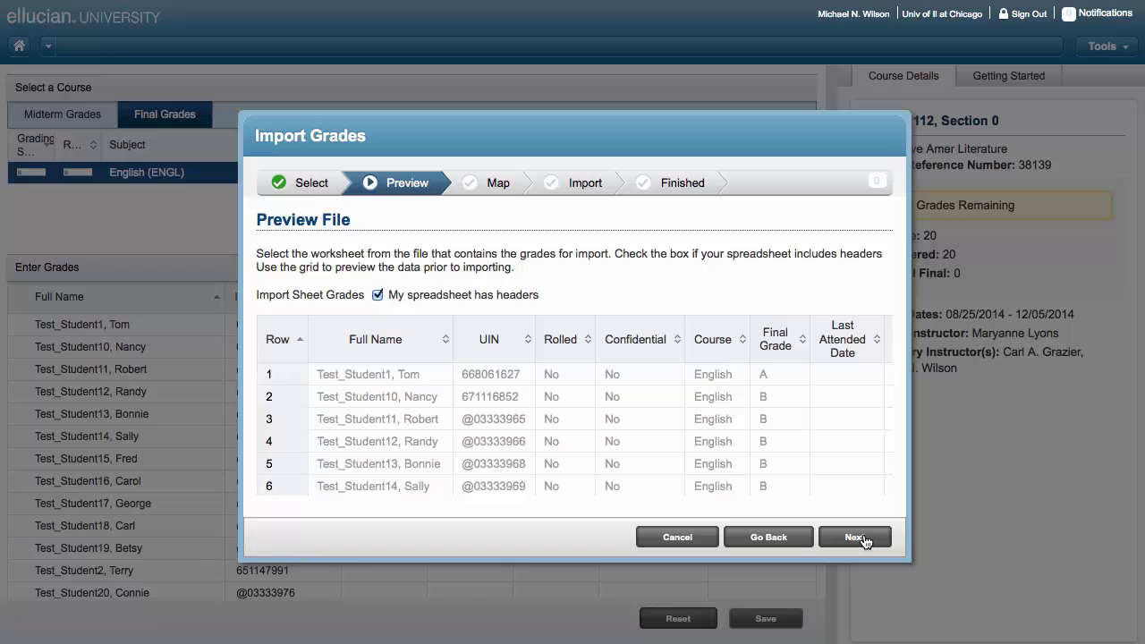
{"action": "left_click", "coordinate": [857, 537]}
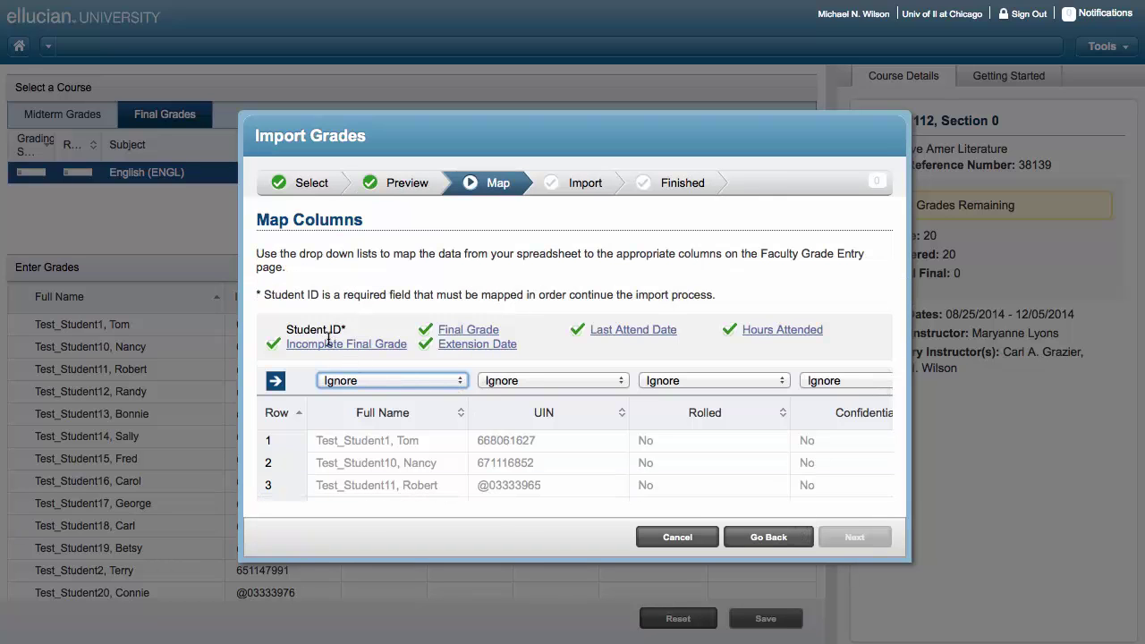
{"action": "left_click", "coordinate": [551, 380]}
{"action": "left_click", "coordinate": [555, 410]}
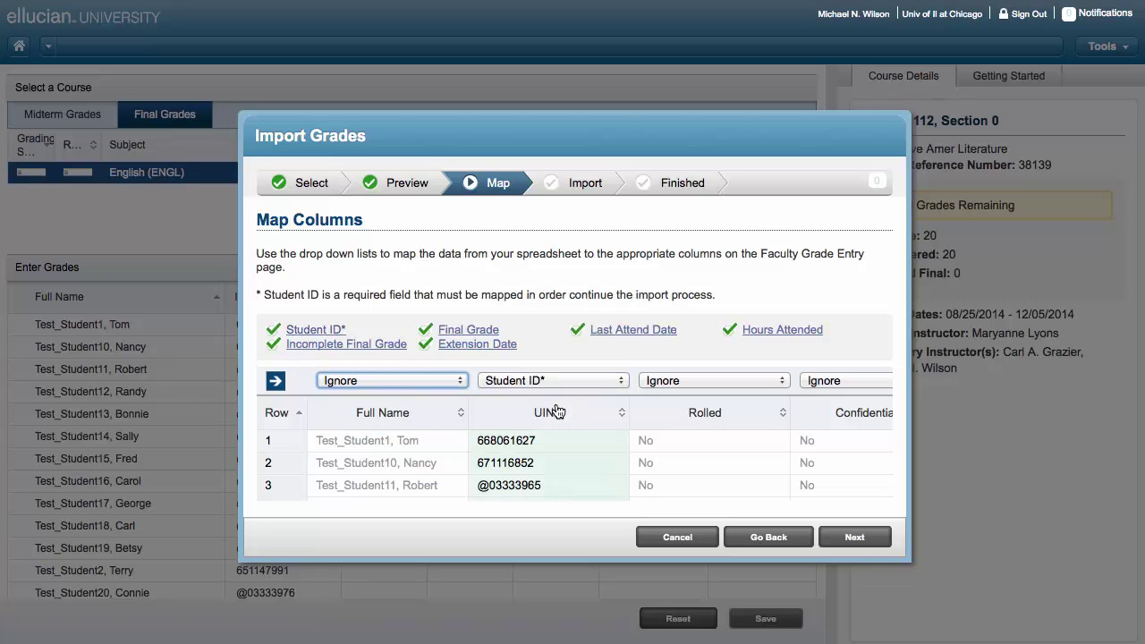
{"action": "left_click", "coordinate": [862, 537]}
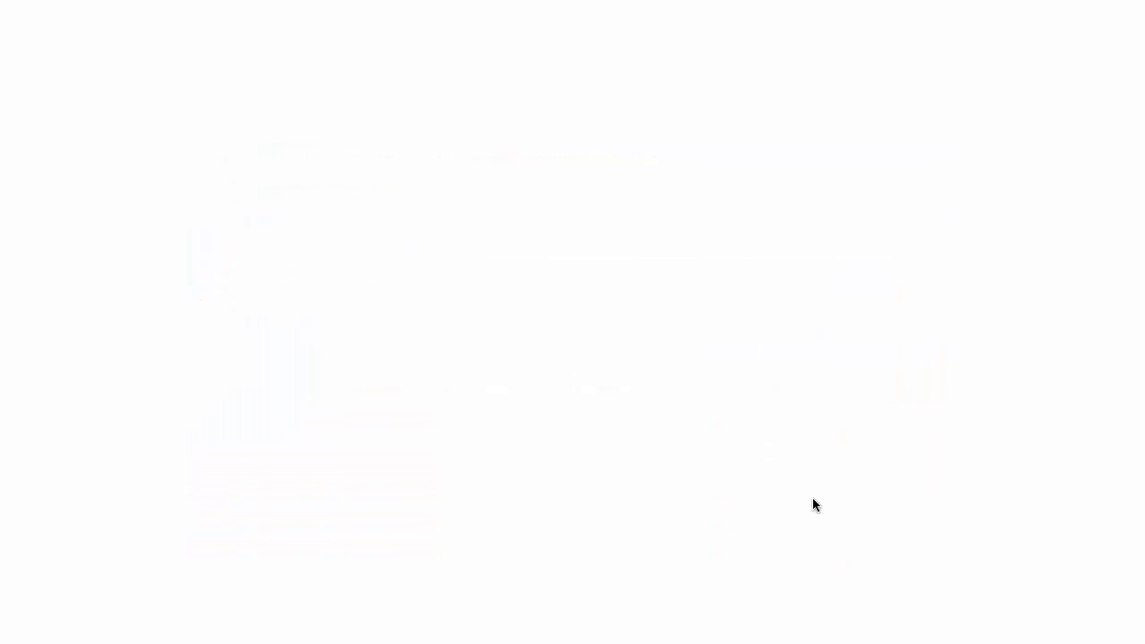
Download and open the validation report, then import the 19 valid grades and finish
{"action": "left_click", "coordinate": [814, 501]}
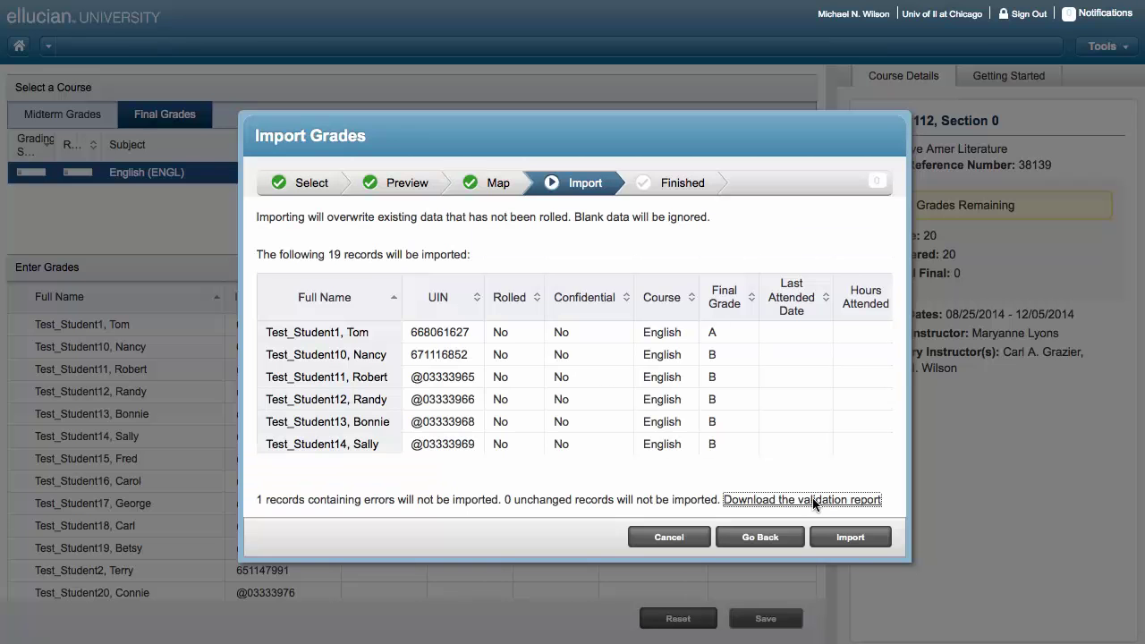
{"action": "left_click", "coordinate": [945, 622]}
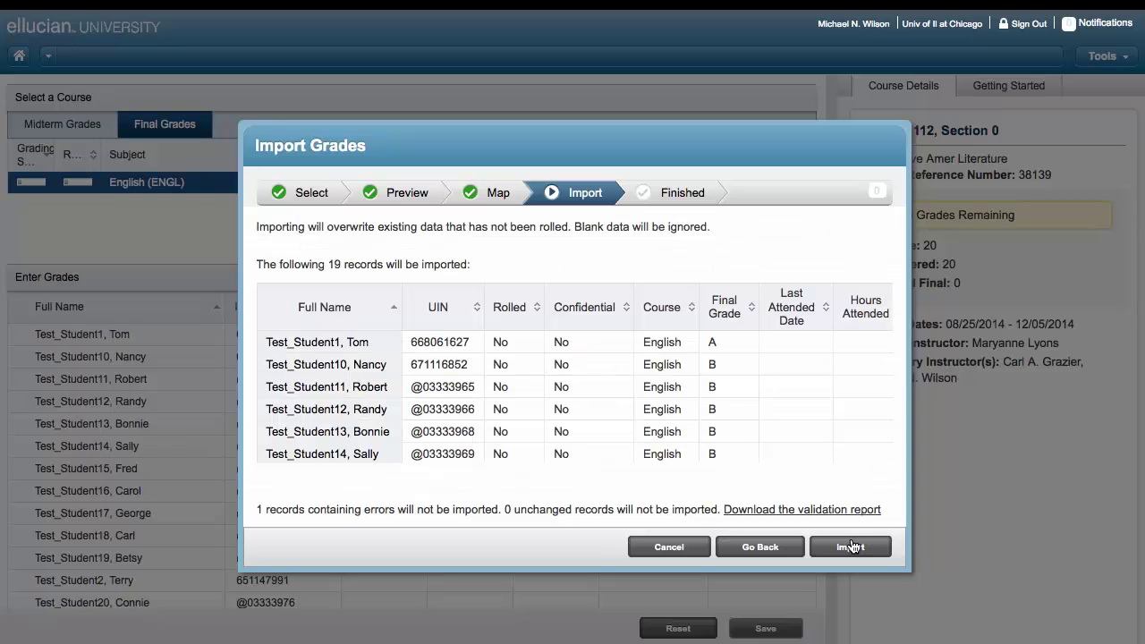
{"action": "left_click", "coordinate": [852, 546]}
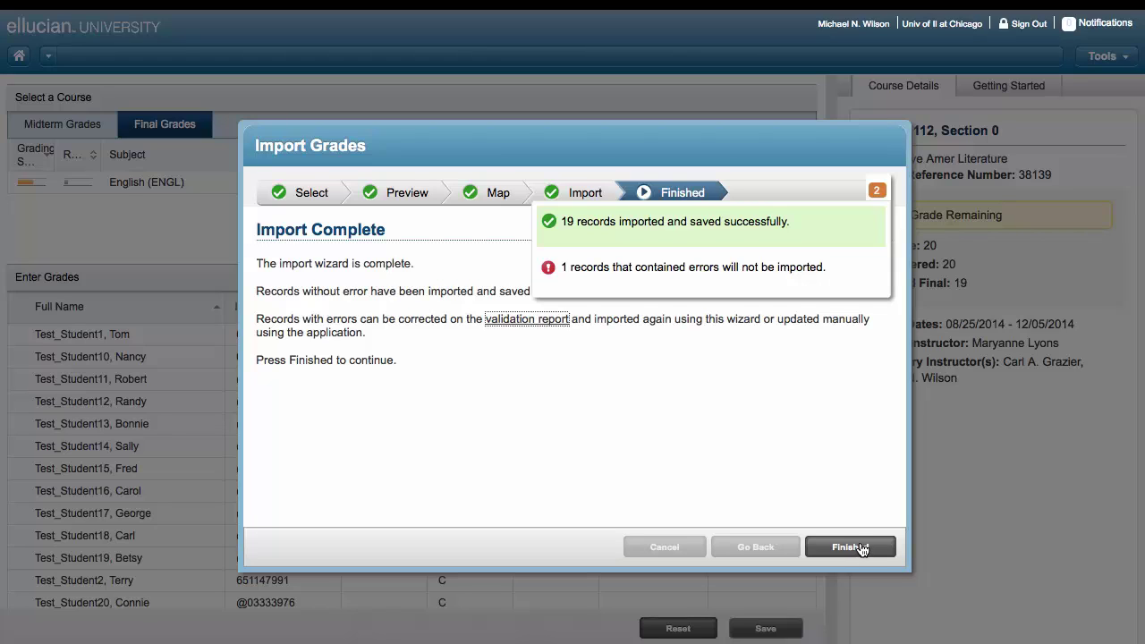
{"action": "left_click", "coordinate": [861, 548]}
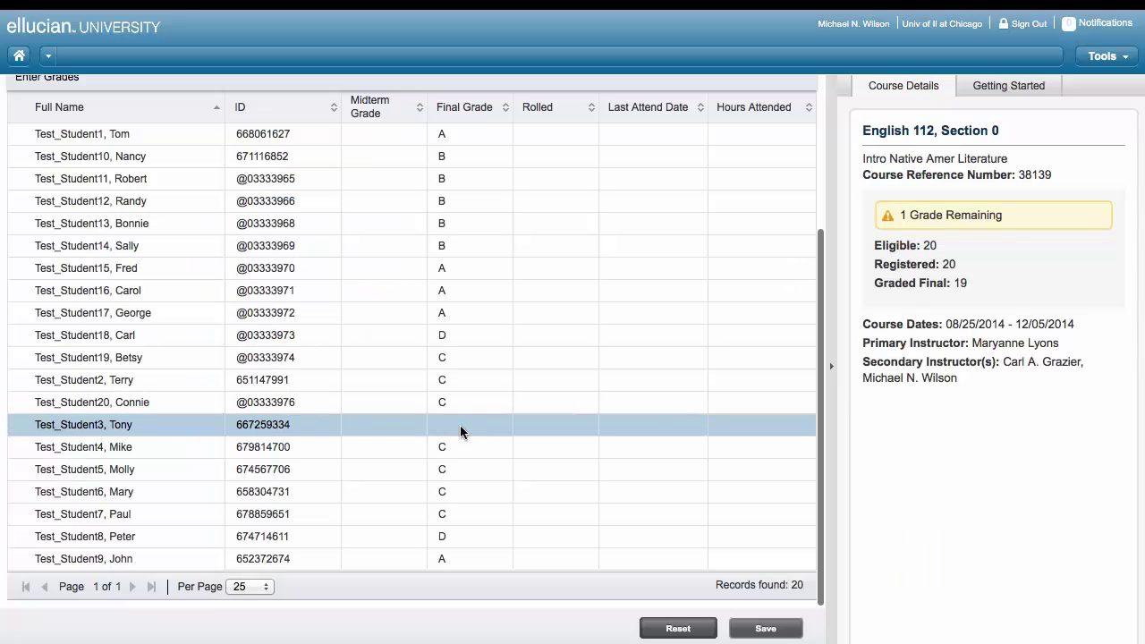
Give the remaining ungraded student final grade F, last attend date 11/07/2014, and save
{"action": "left_click", "coordinate": [465, 426]}
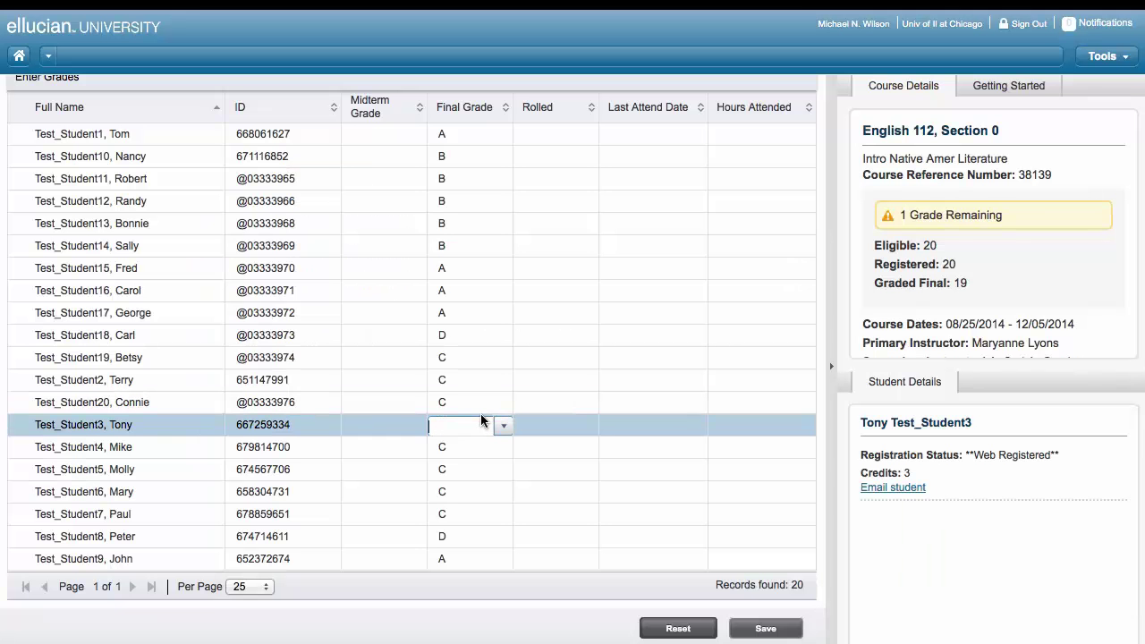
{"action": "left_click", "coordinate": [502, 427]}
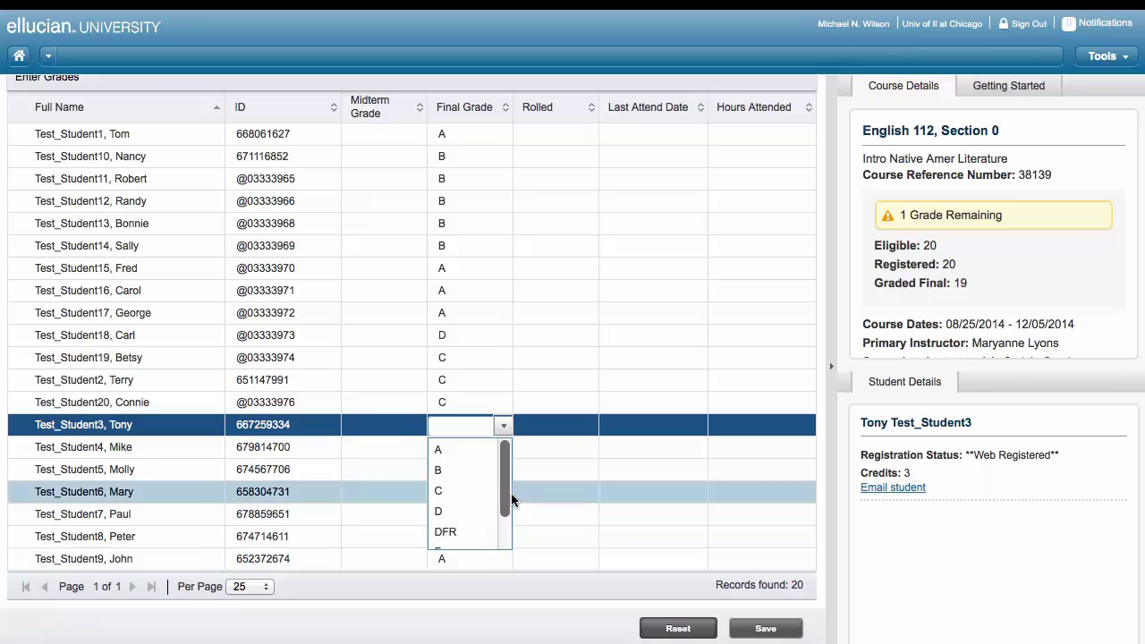
{"action": "left_click_drag", "start_coordinate": [511, 493], "coordinate": [510, 512]}
{"action": "left_click", "coordinate": [467, 528]}
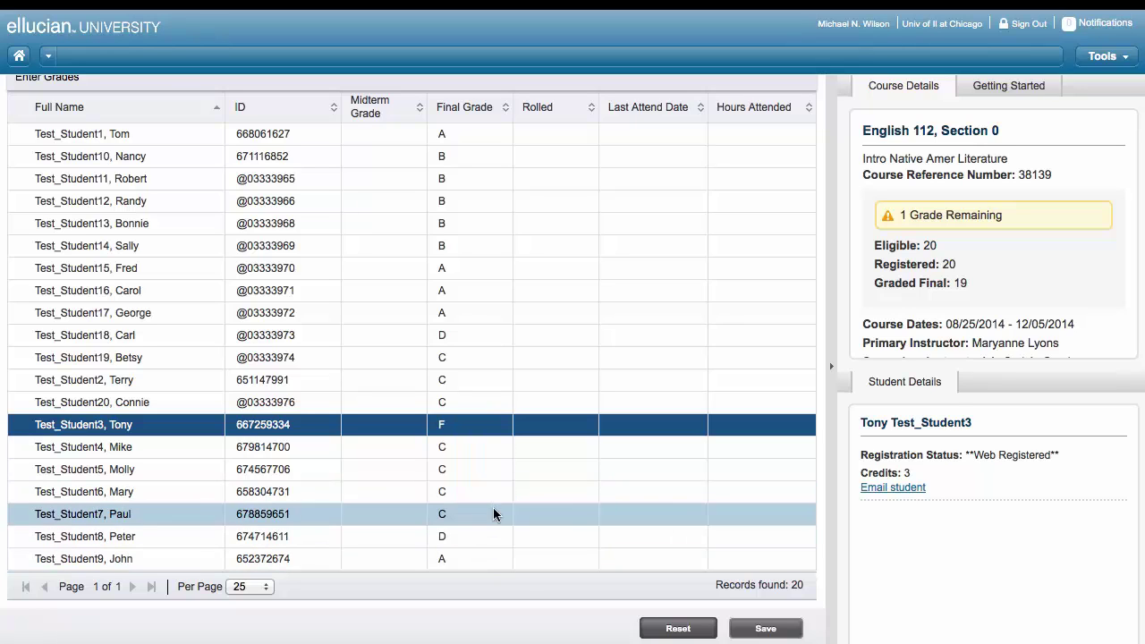
{"action": "left_click", "coordinate": [622, 423]}
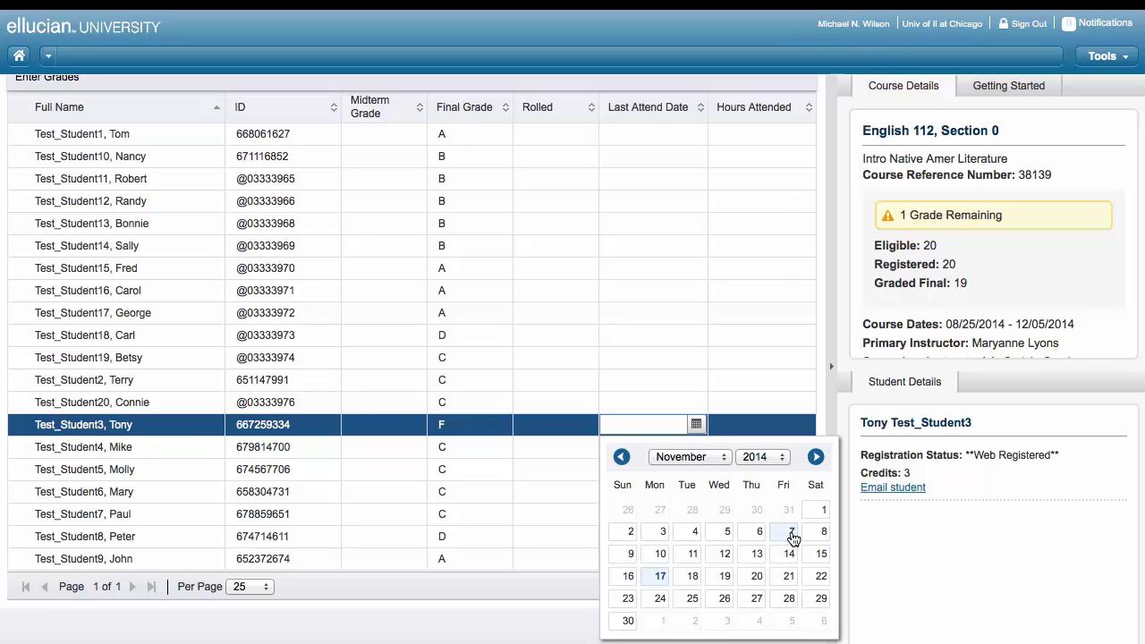
{"action": "left_click", "coordinate": [792, 532]}
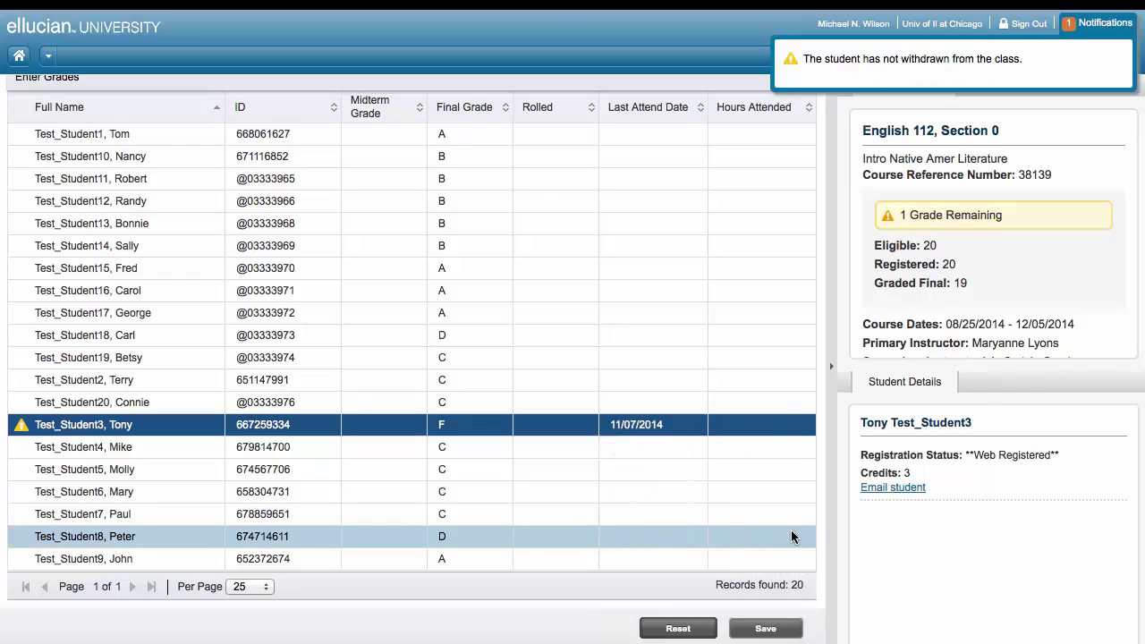
{"action": "left_click", "coordinate": [768, 629]}
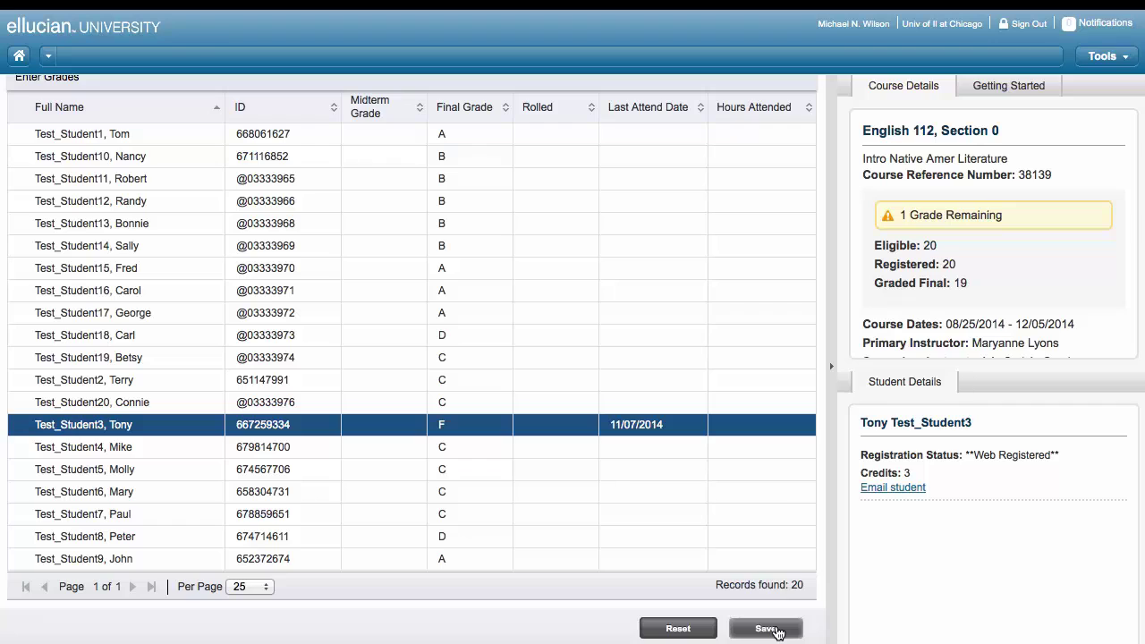